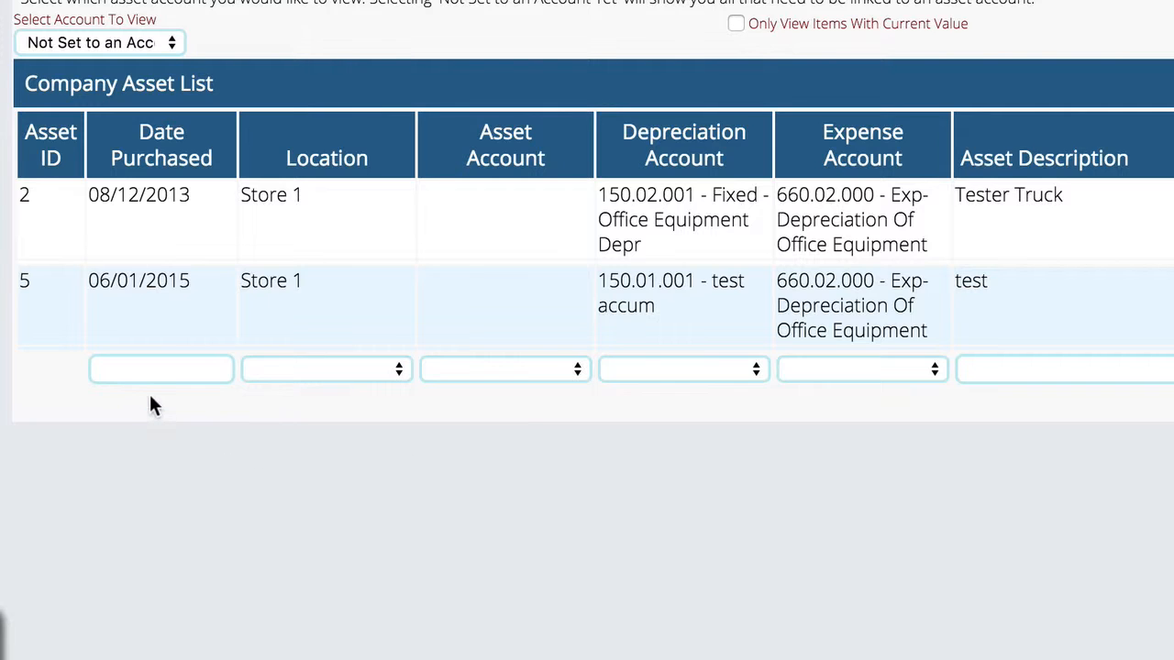
# Step: Set the new asset's purchase date to 01/04/2016 and its location to Store 1 in the Company Asset List
pyautogui.click(137, 369)
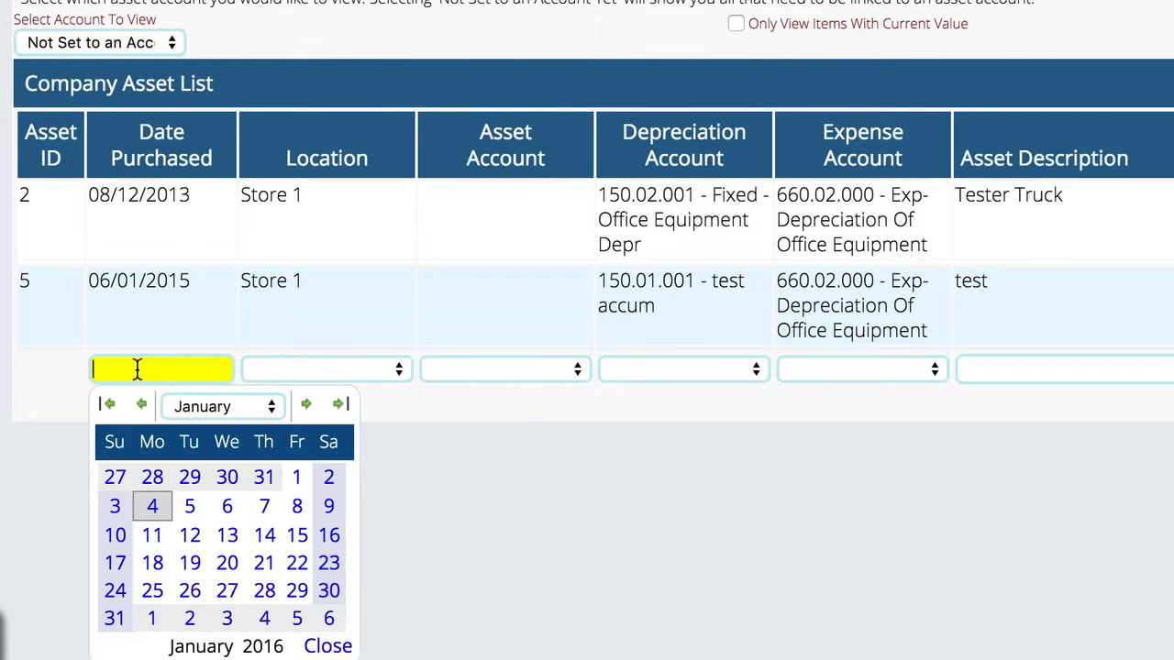
pyautogui.click(155, 506)
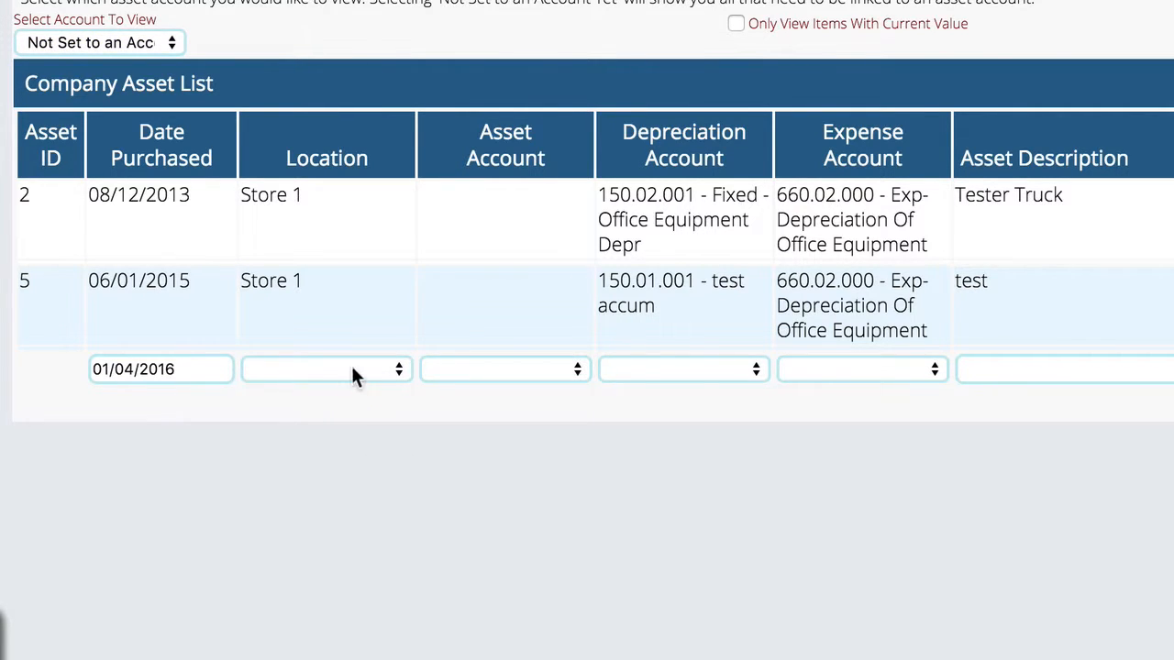
pyautogui.click(326, 368)
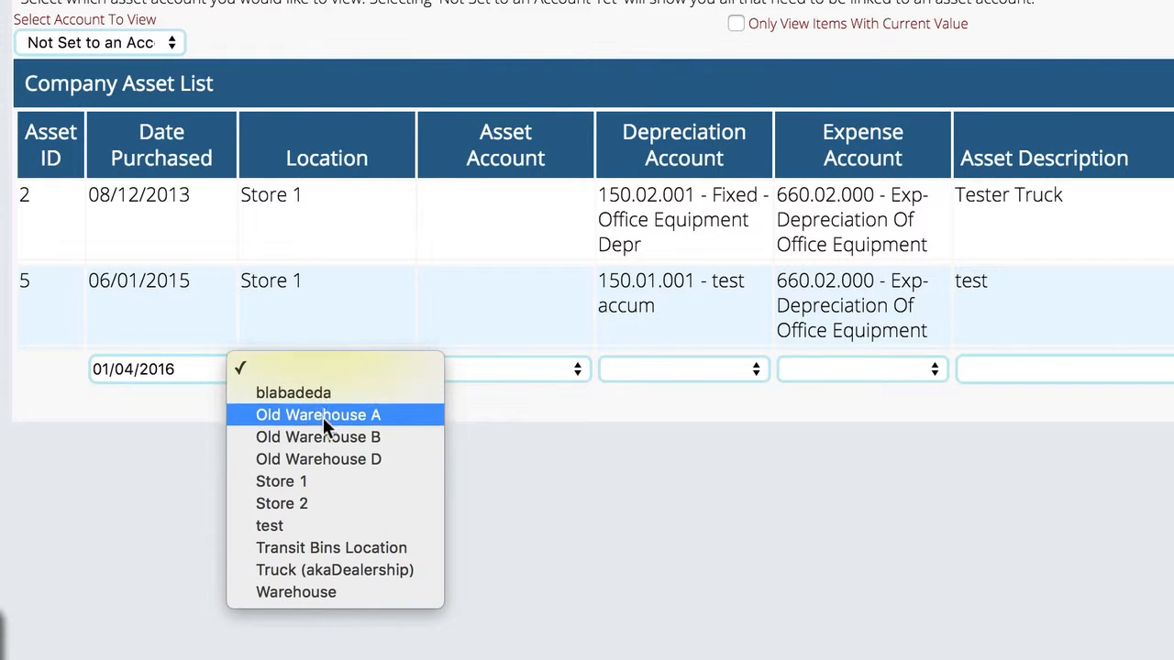
pyautogui.click(365, 482)
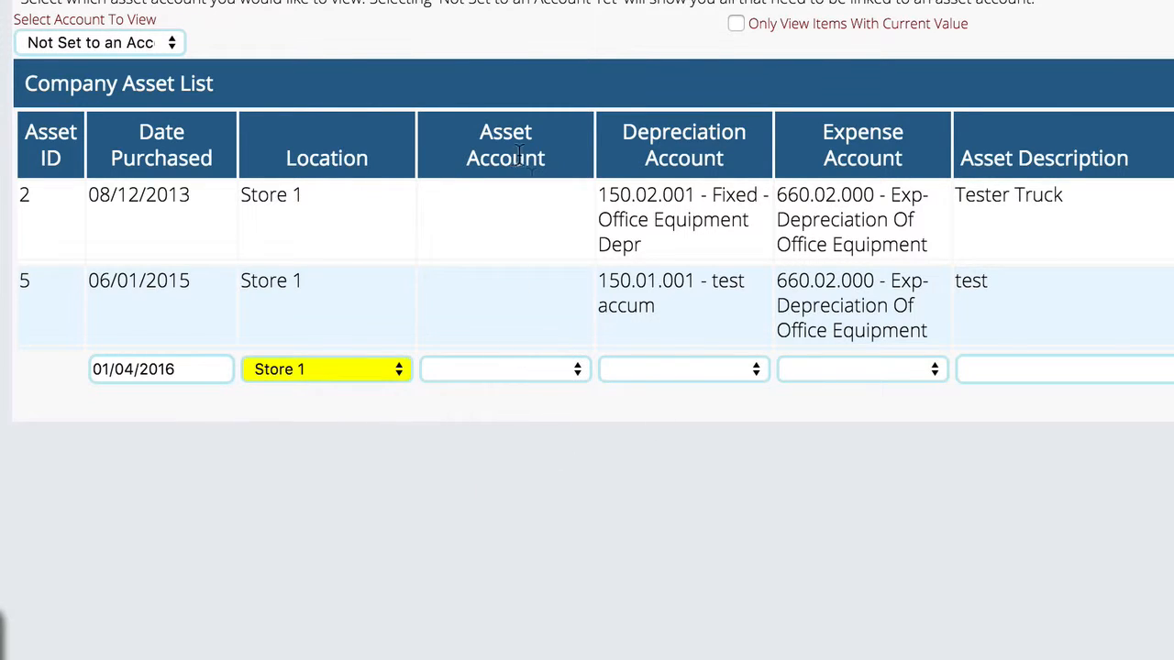
# Step: Assign asset account 150.02.000 - Fixed - Office Equipment and depreciation account 150.02.001 - Fixed - Office Equipment Depr to the new asset
pyautogui.click(505, 369)
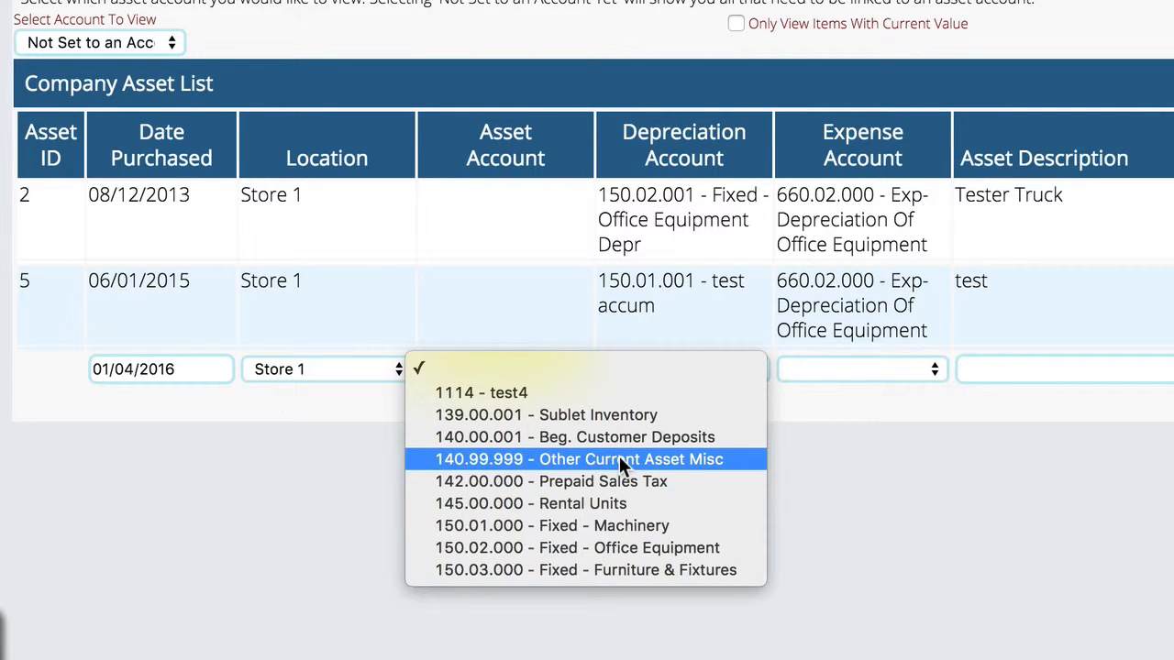
pyautogui.click(625, 547)
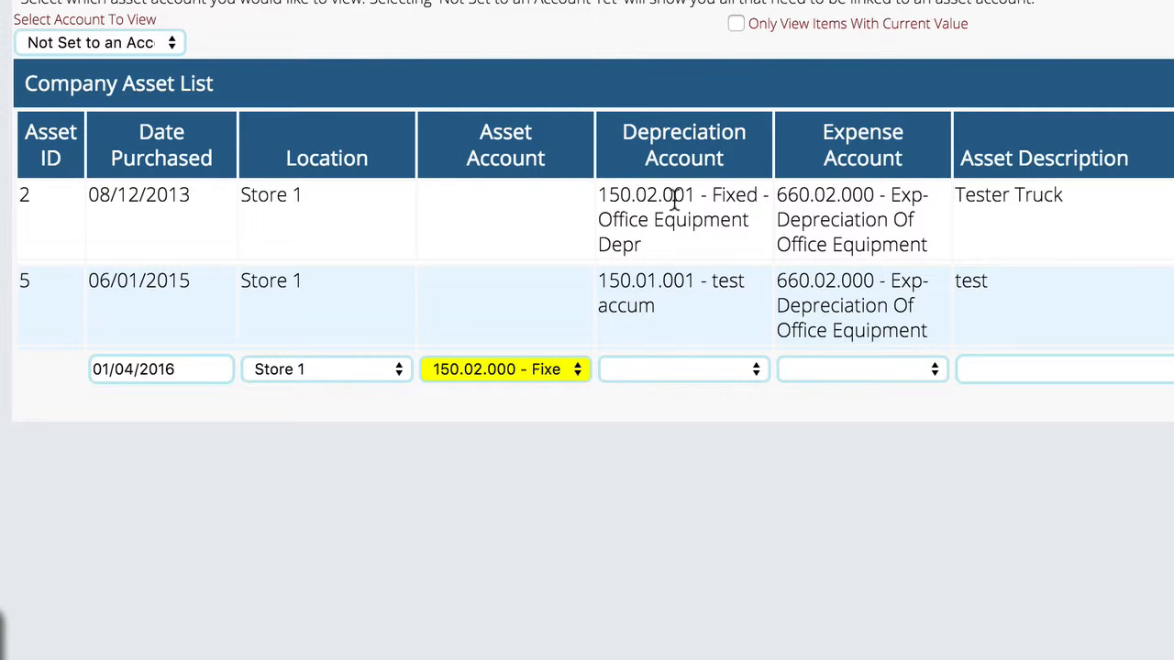
pyautogui.click(684, 370)
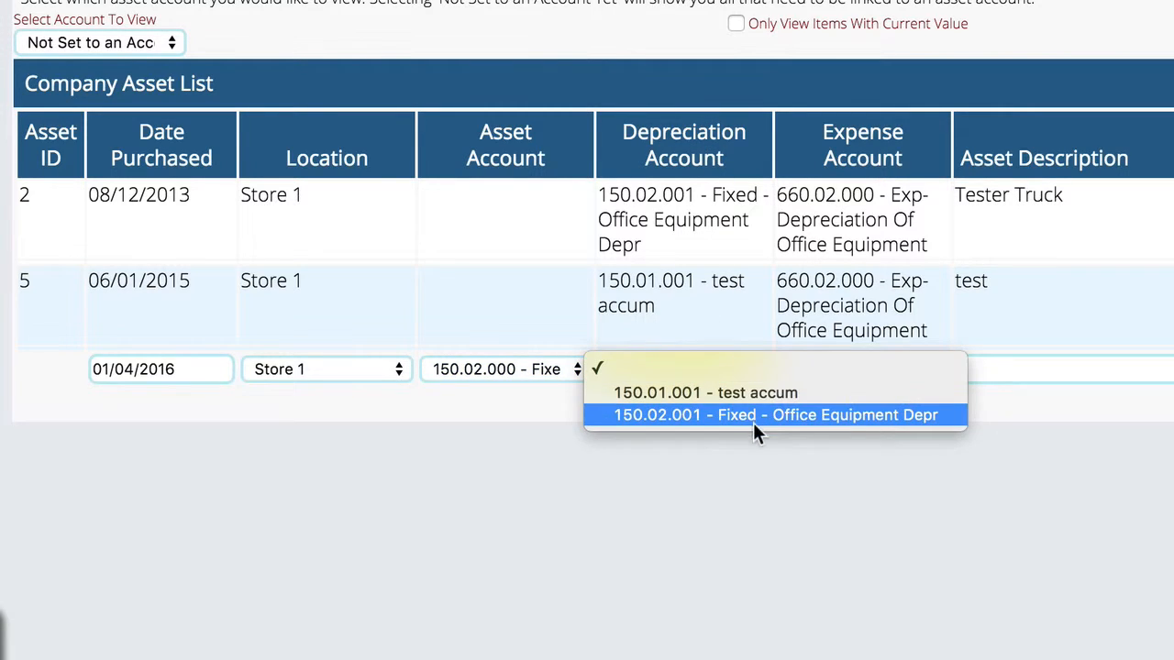
pyautogui.click(861, 417)
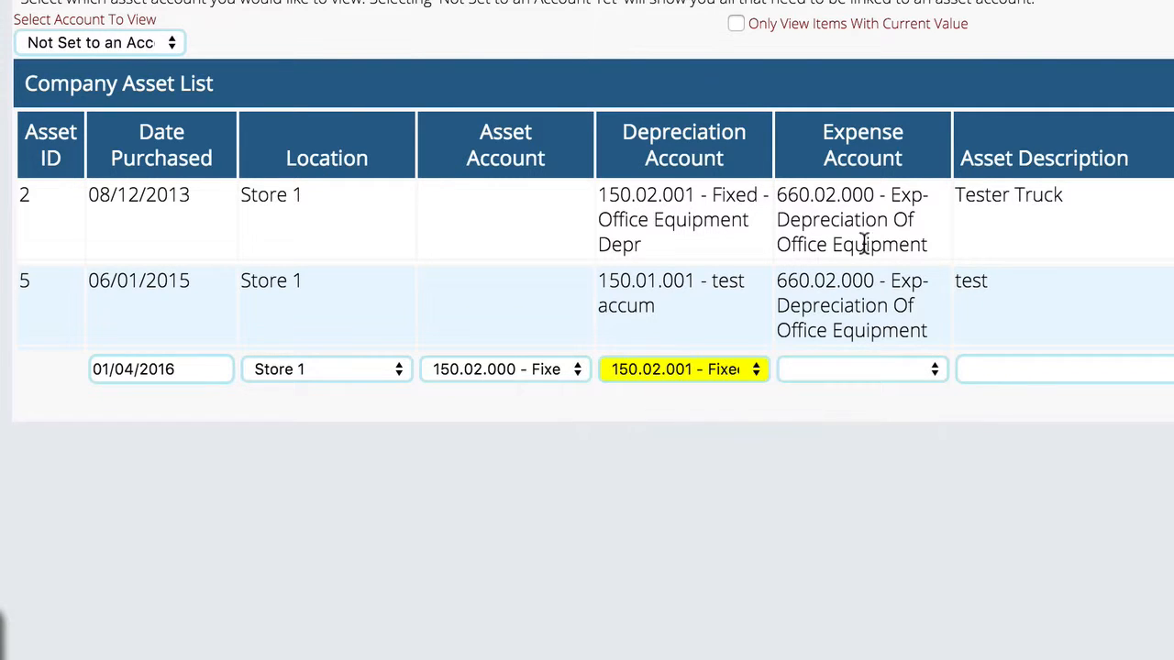
# Step: Set the new asset's expense account to 660.02.000 - Exp-Depreciation Of Office Equipment
pyautogui.click(833, 367)
pyautogui.scroll(-1, 888, 506)
pyautogui.scroll(-10, 888, 505)
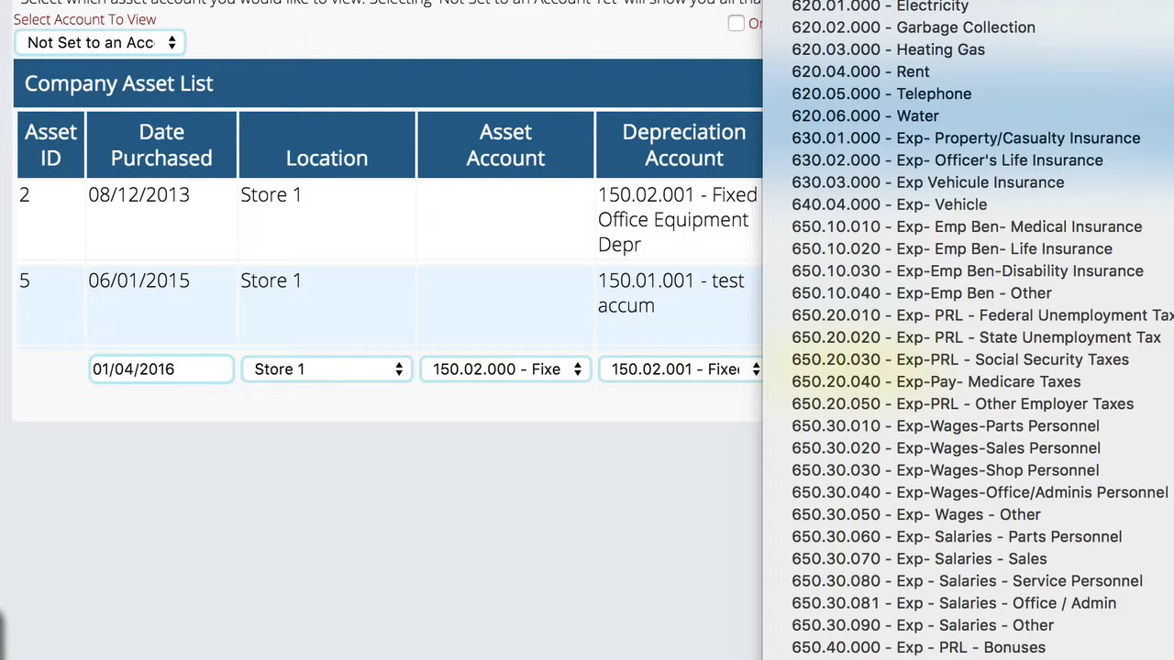
pyautogui.click(917, 659)
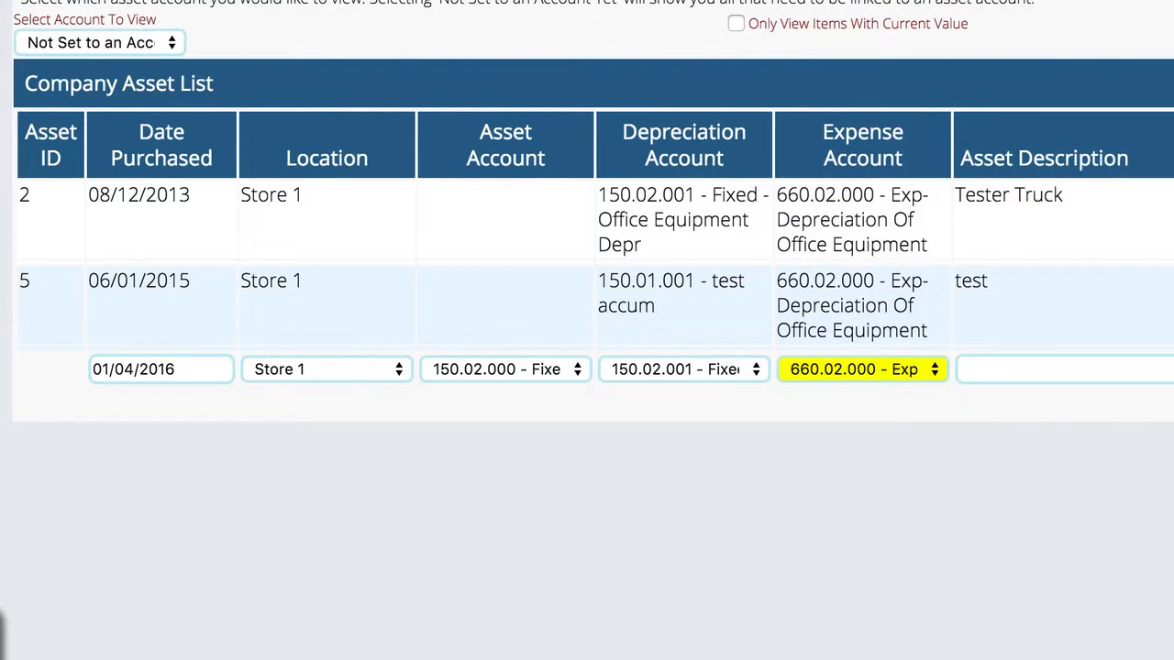
# Step: Enter the new asset's description as the employee's computer, with the city in parentheses as "(Atlanta)"
pyautogui.click(978, 369)
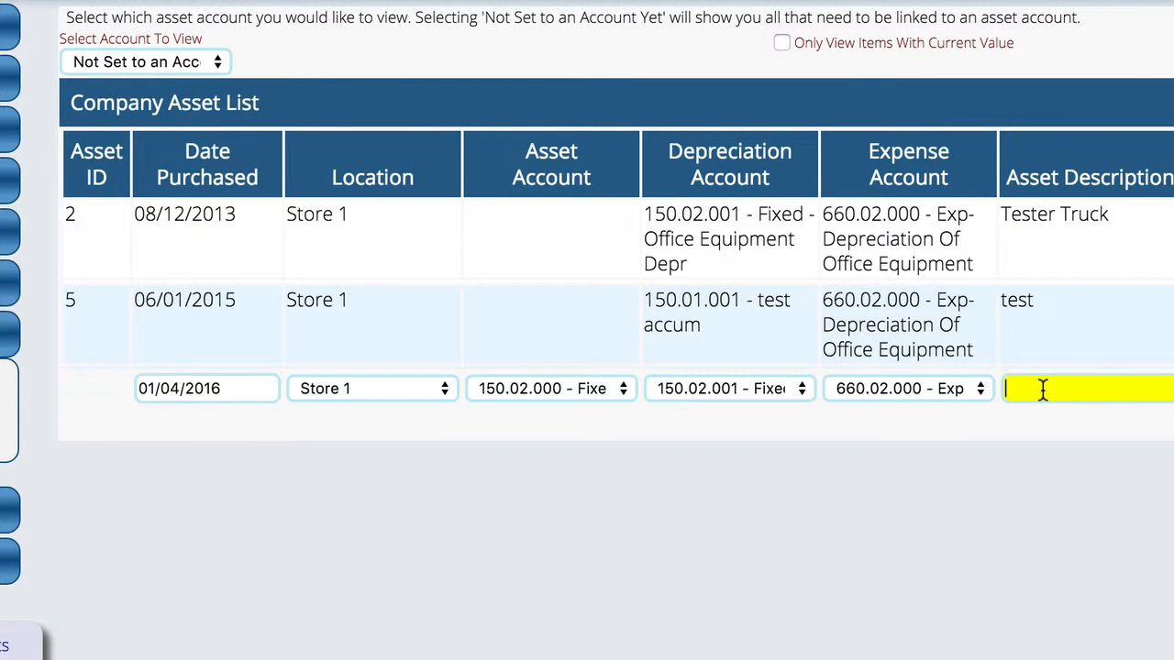
pyautogui.write('Jim')
pyautogui.press('BackSpace')
pyautogui.write("'s Computer")
pyautogui.write('(Atlanta')
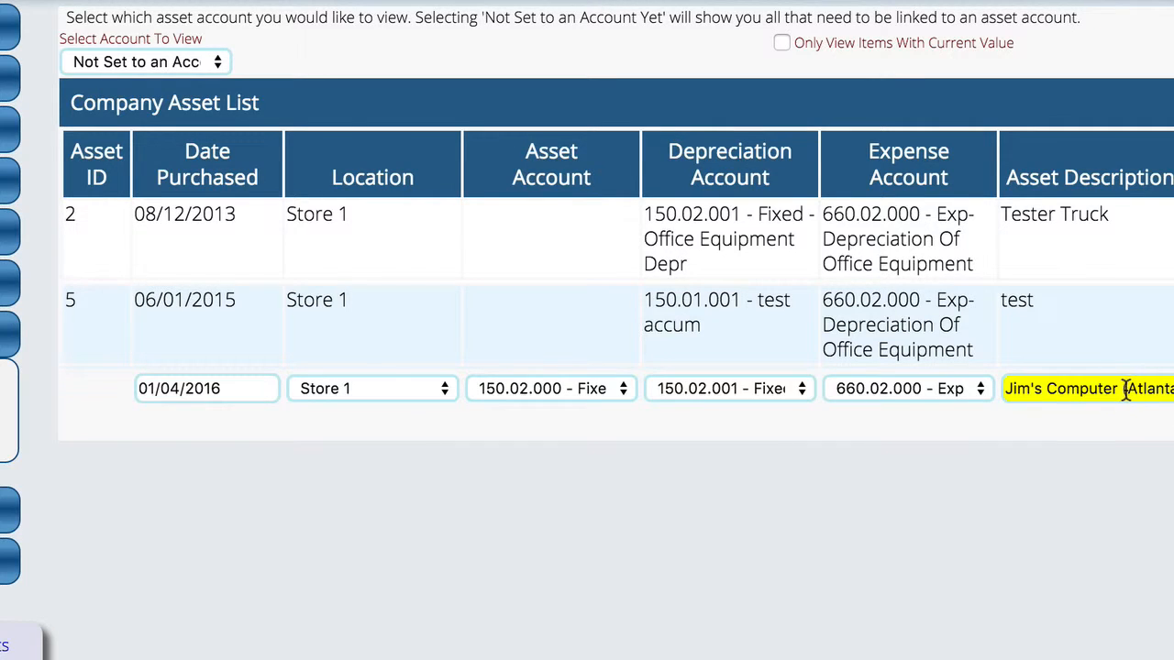
pyautogui.moveTo(1122, 391); pyautogui.dragTo(1173, 392)
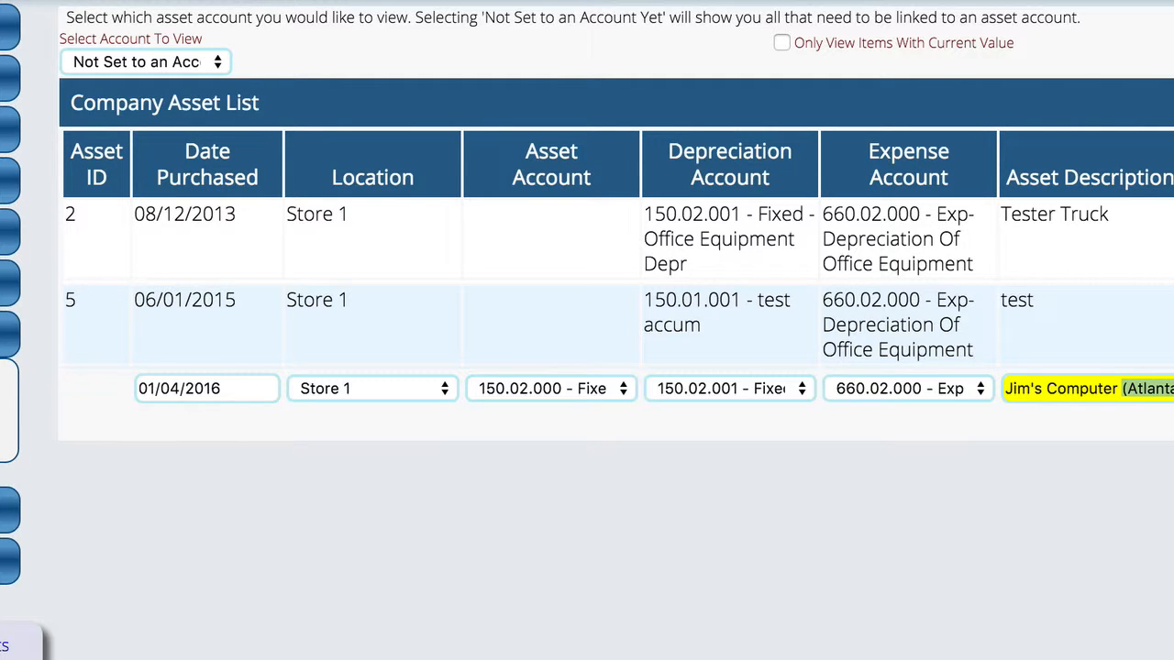
pyautogui.click(1137, 388)
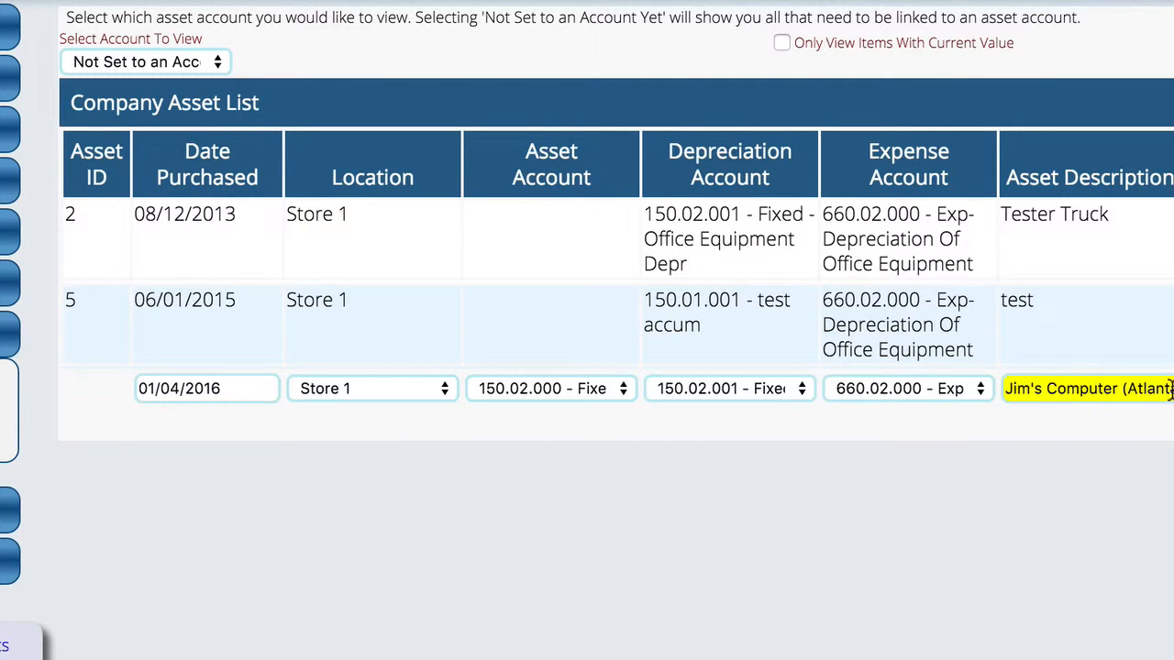
pyautogui.moveTo(1122, 389); pyautogui.dragTo(1173, 389)
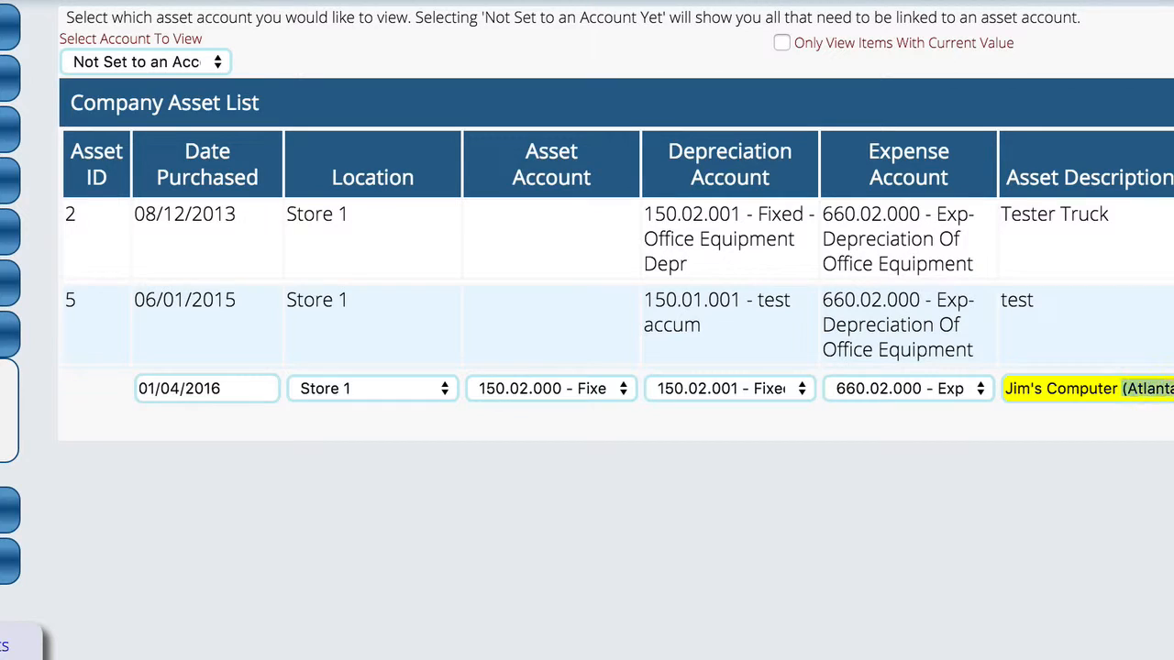
pyautogui.press('Tab')
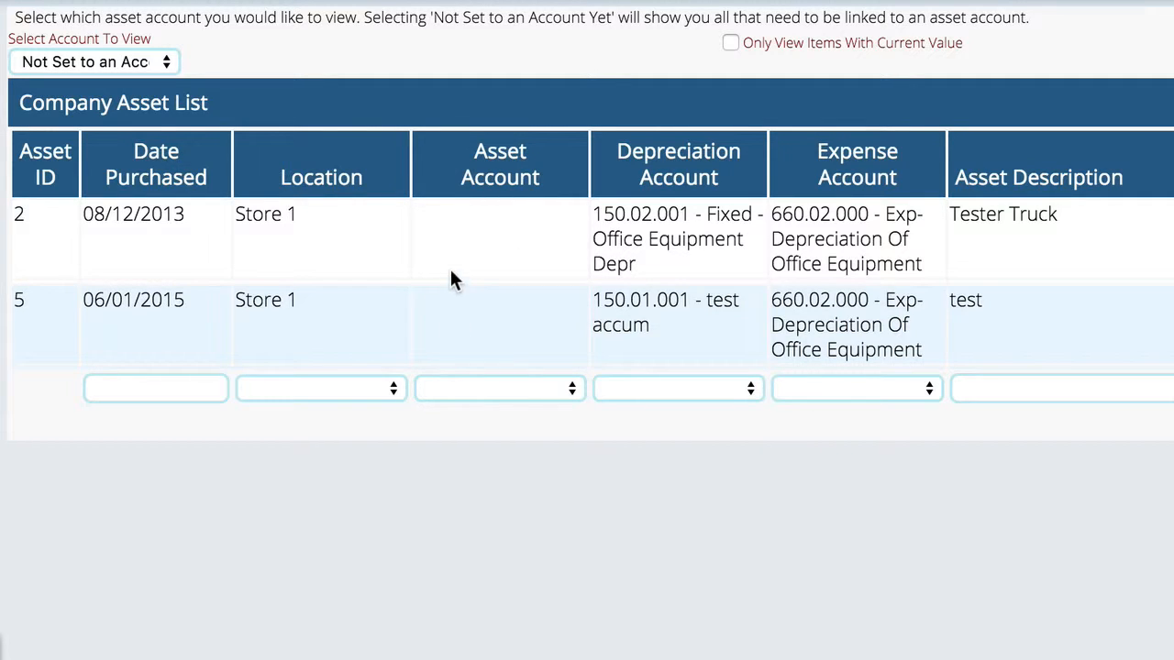
# Step: Show the assets in account 150.02.000 - Fixed - Office Equipment and toggle the current-value-only filter on and back off
pyautogui.click(97, 62)
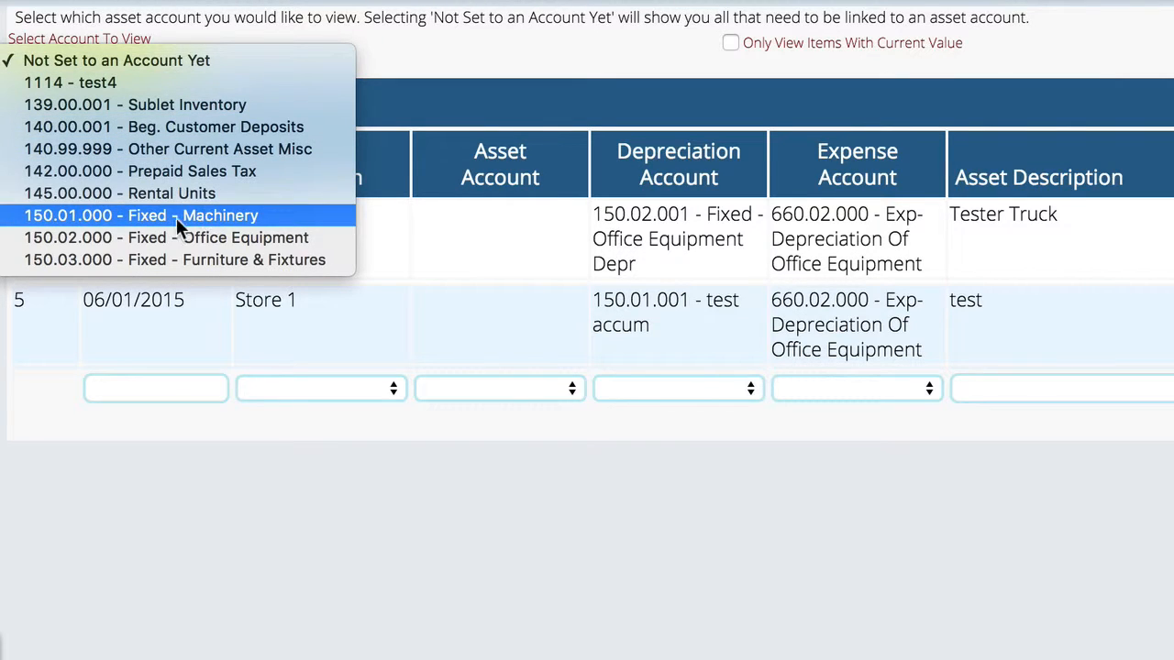
pyautogui.click(236, 239)
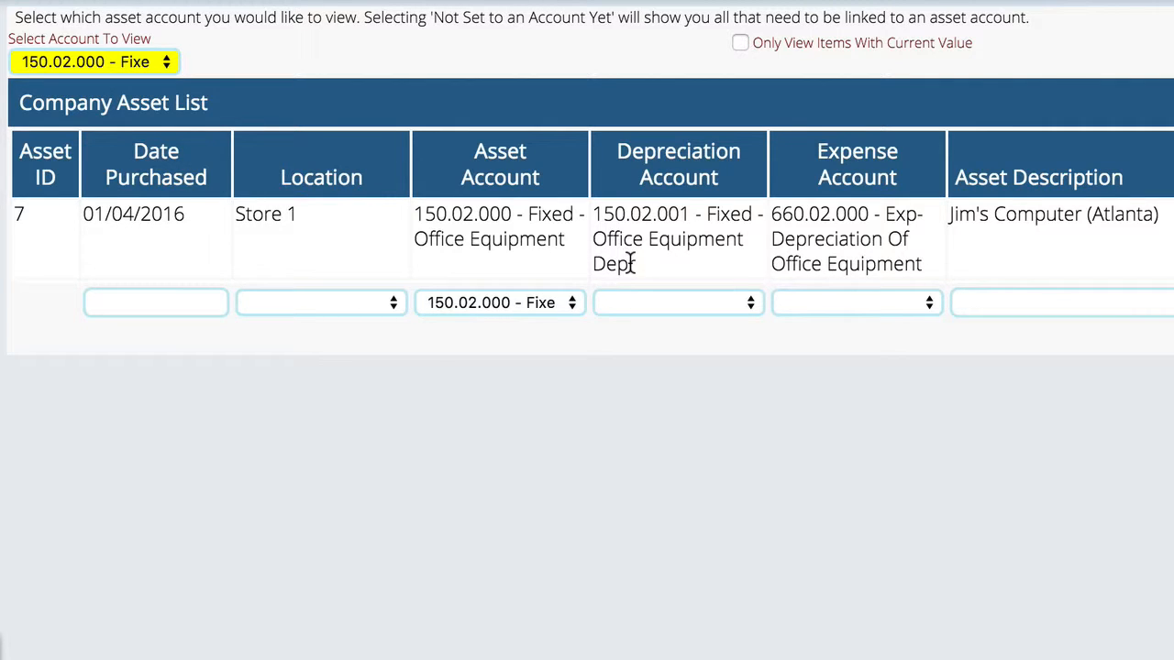
pyautogui.scroll(-2, 632, 262)
pyautogui.scroll(2, 775, 175)
pyautogui.click(739, 43)
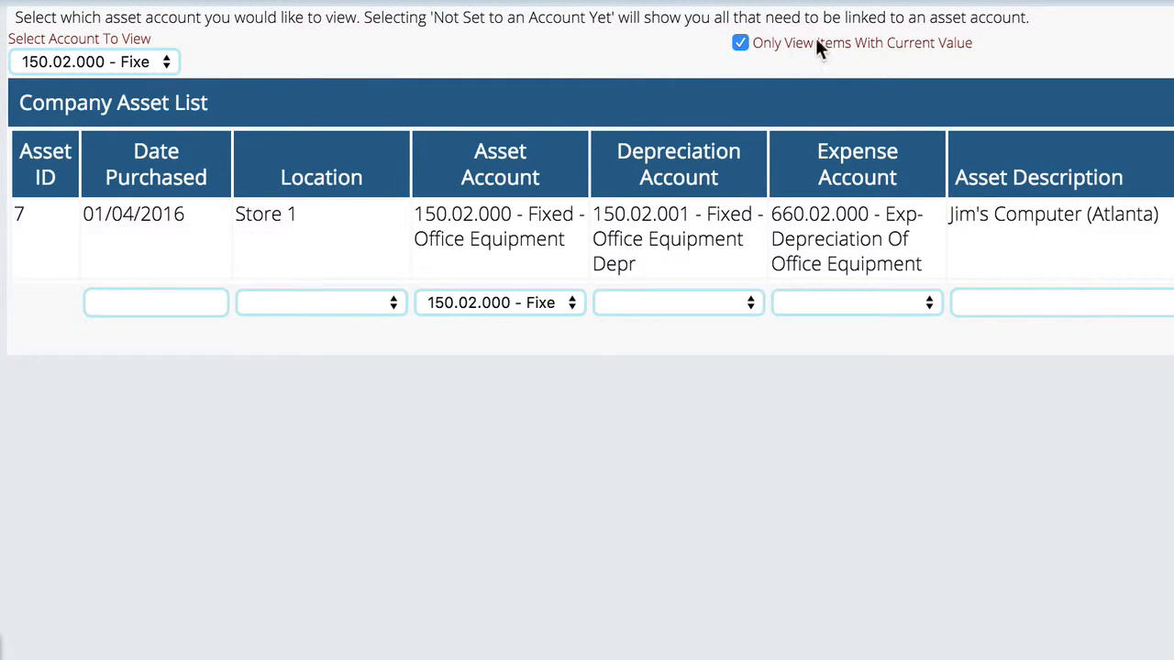
pyautogui.click(740, 44)
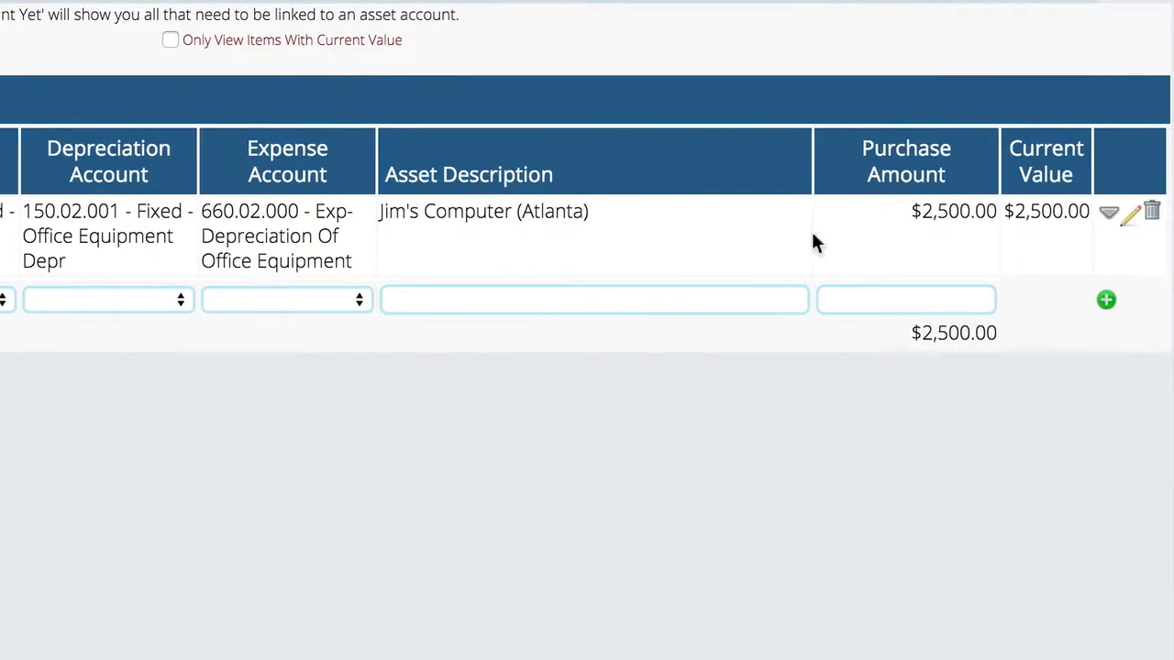
# Step: Record a 500 depreciation dated 01/04/2016 in the computer asset's depreciation list
pyautogui.click(1112, 225)
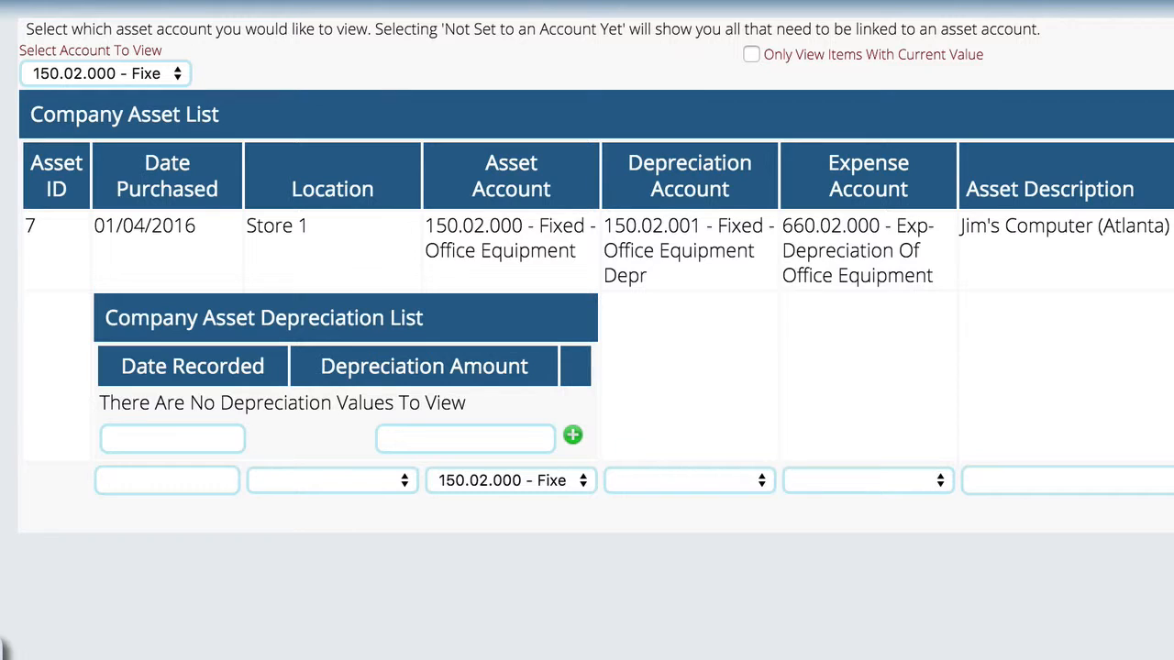
pyautogui.click(157, 441)
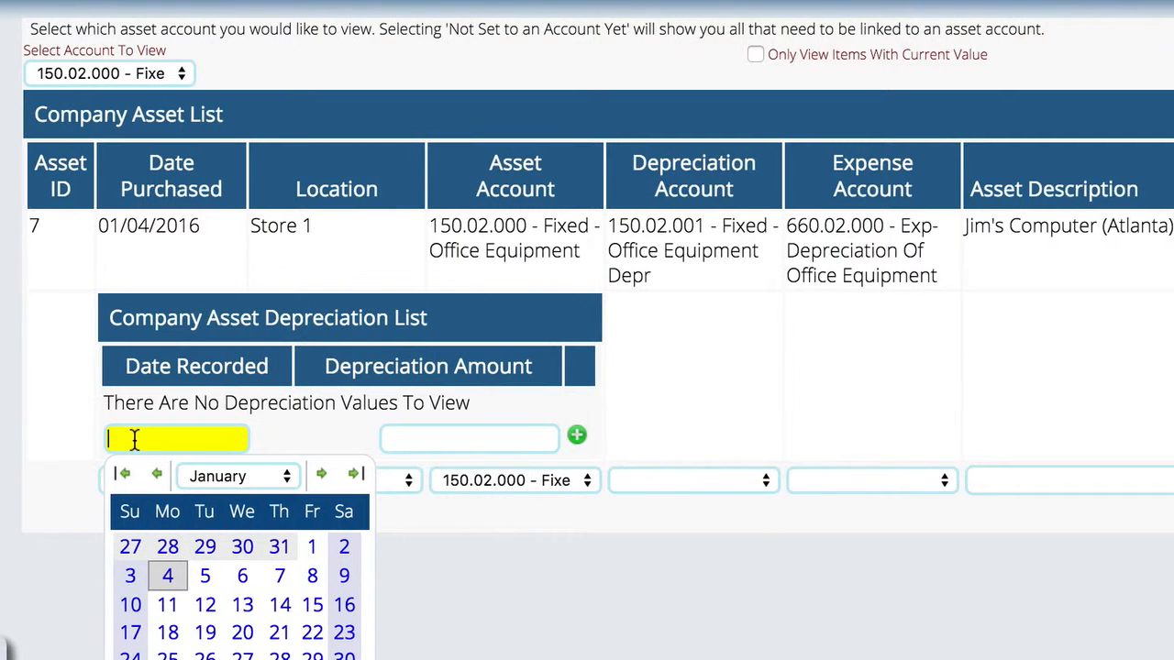
pyautogui.click(164, 576)
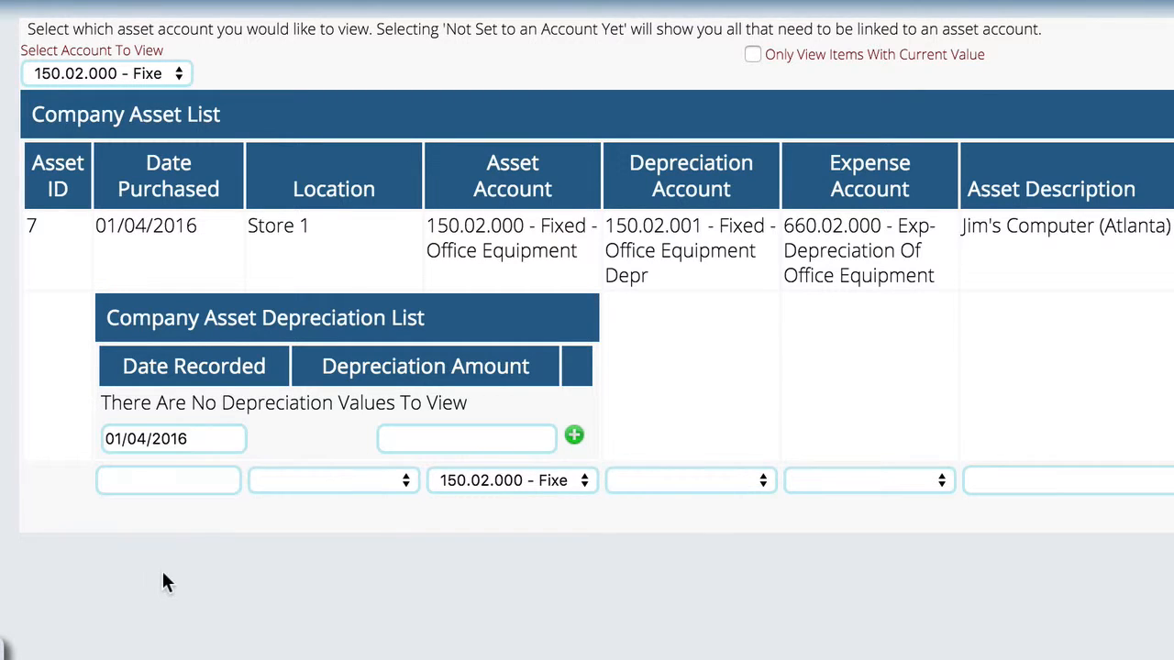
pyautogui.click(467, 435)
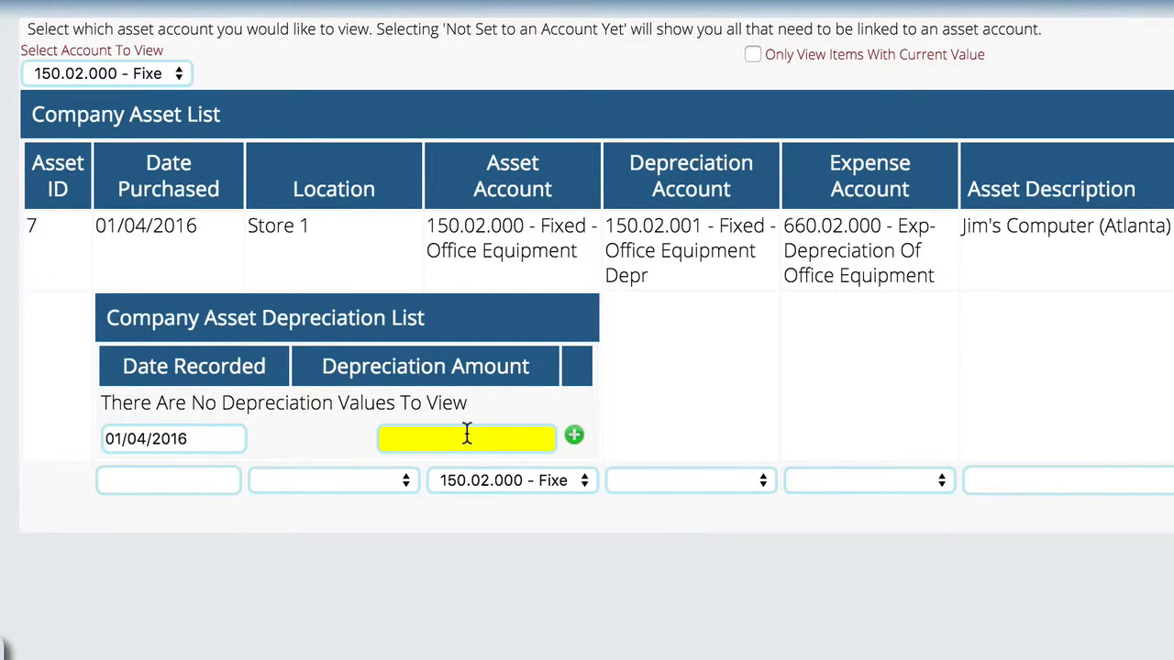
pyautogui.write('500')
pyautogui.click(575, 439)
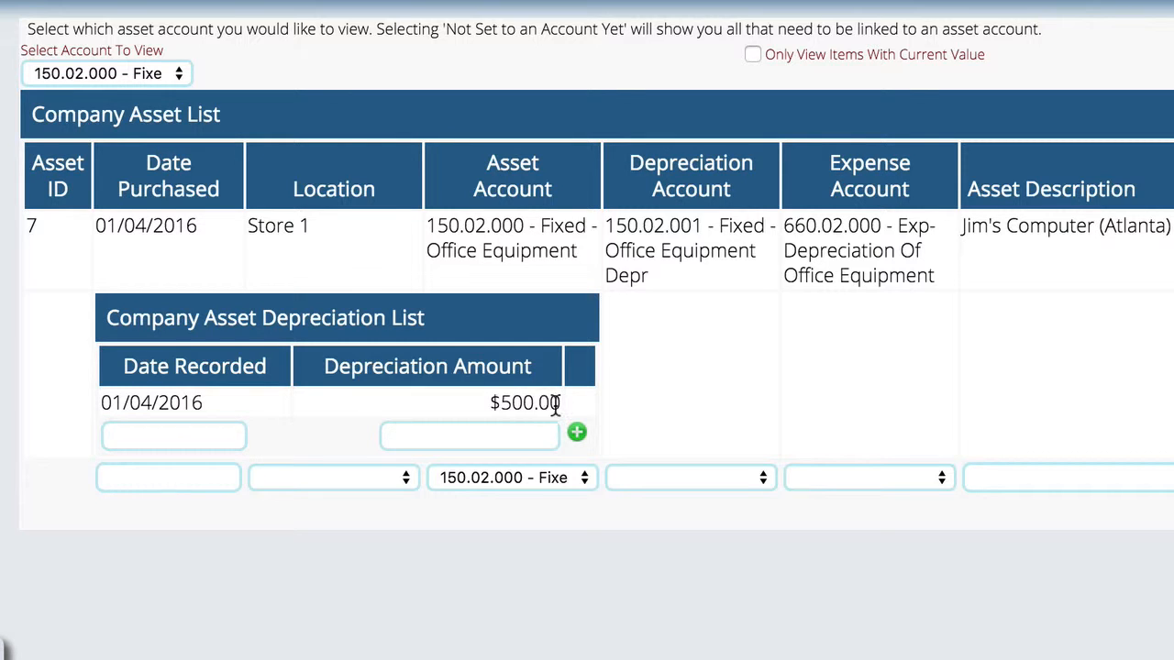
# Step: Refresh the Office Equipment account's asset list to check the computer's current value
pyautogui.click(93, 72)
pyautogui.click(98, 50)
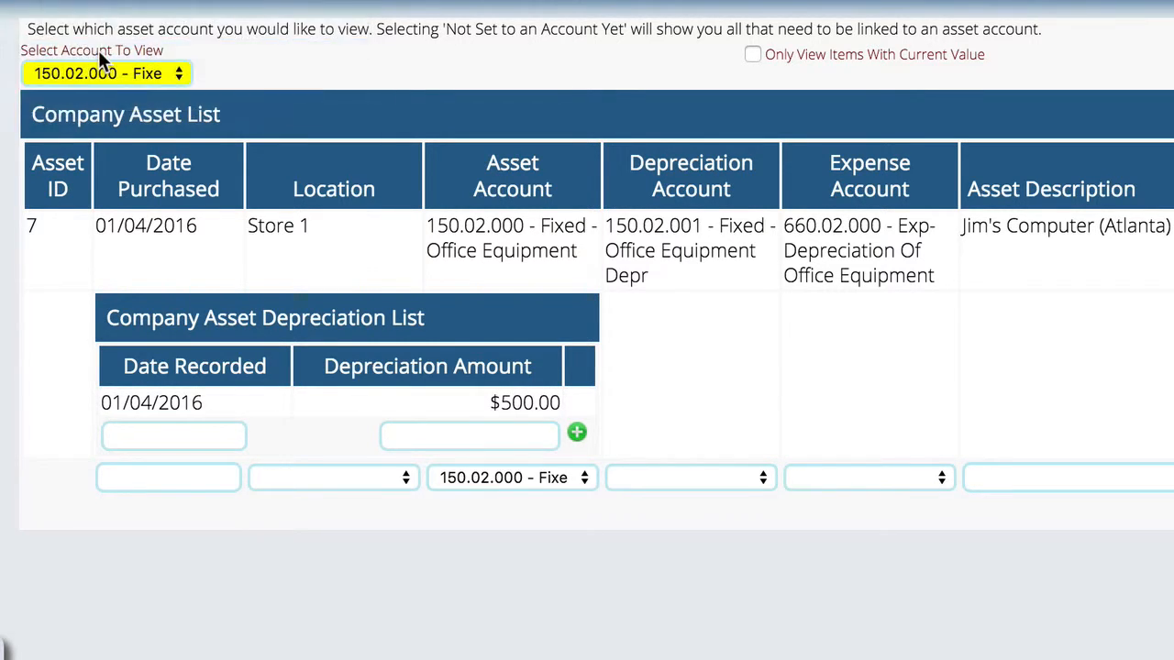
pyautogui.click(93, 70)
pyautogui.click(91, 91)
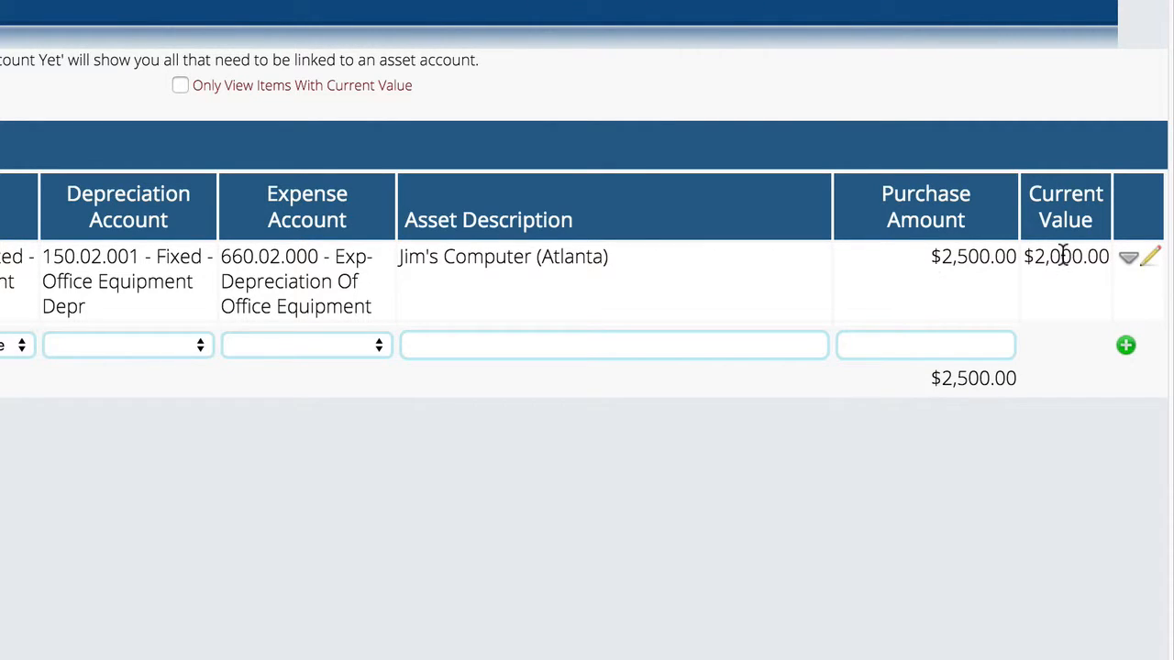
# Step: Expand the computer's depreciation list and review its purchase amount, recorded depreciation, depreciation account and expense account
pyautogui.click(1128, 258)
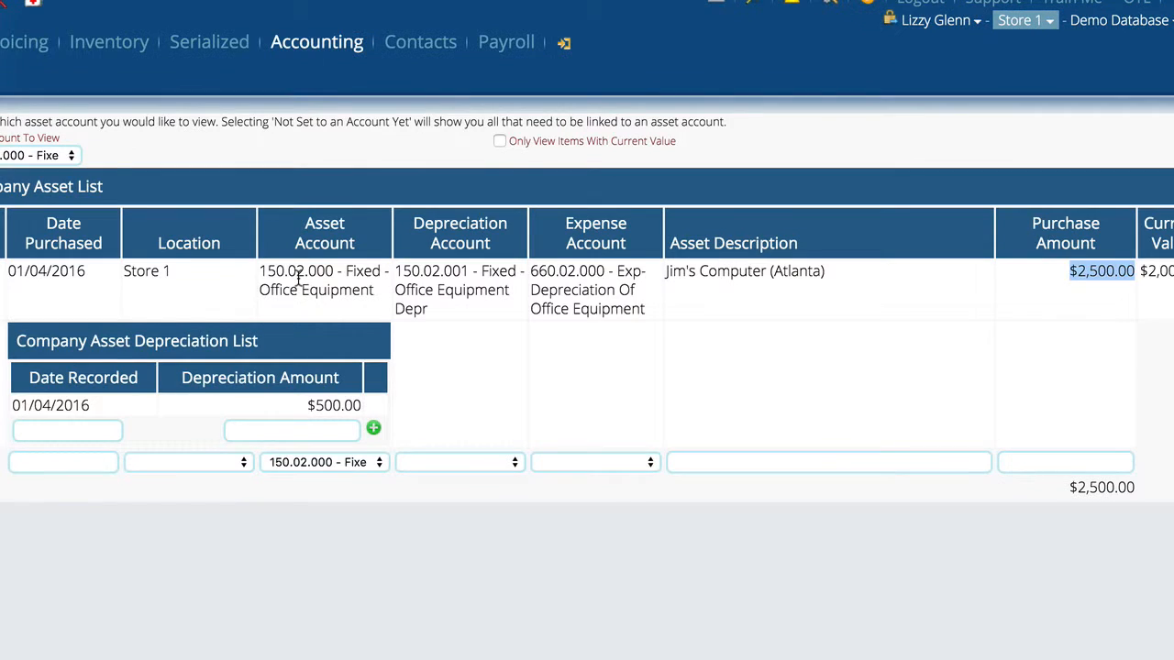
pyautogui.moveTo(257, 268); pyautogui.dragTo(1032, 291)
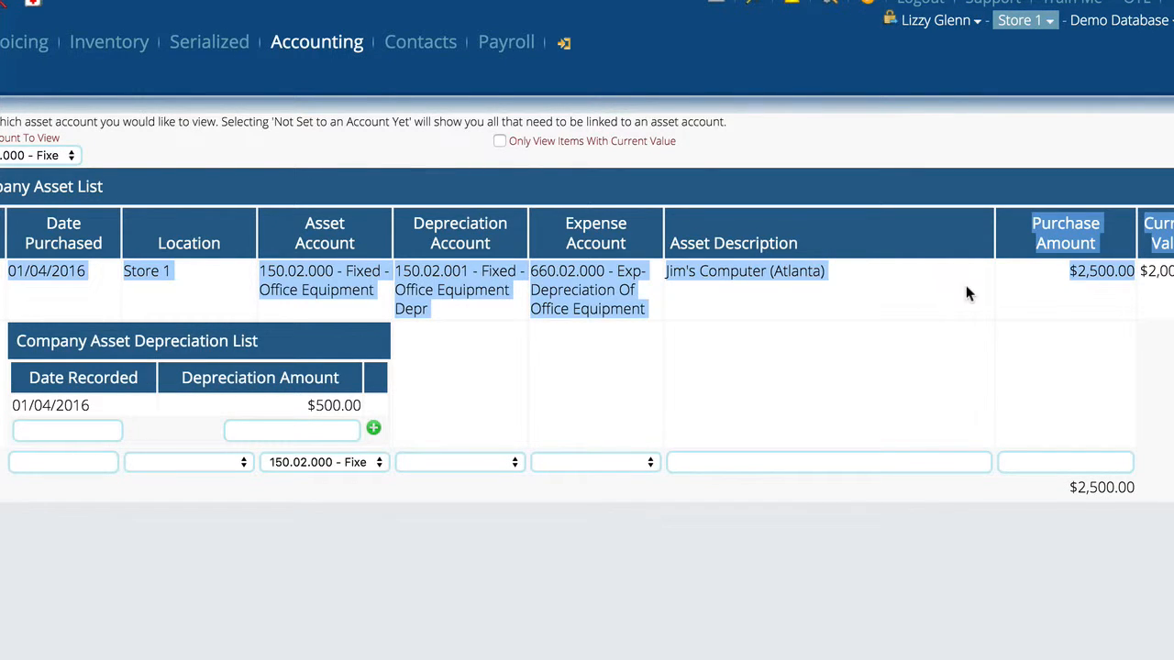
pyautogui.click(139, 392)
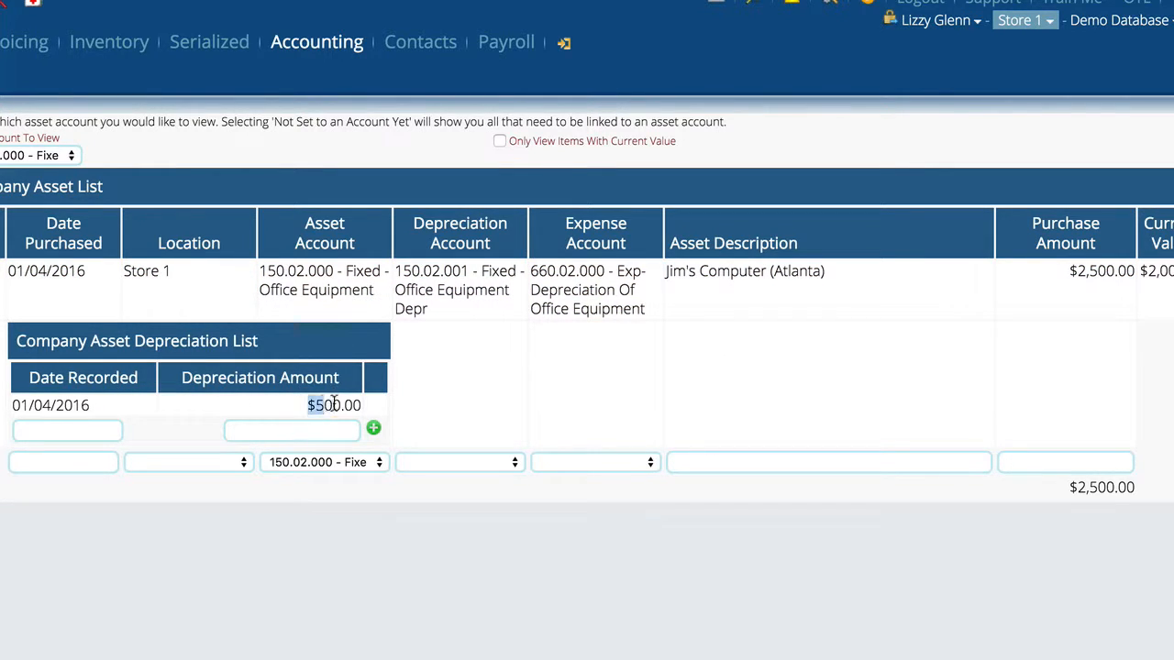
pyautogui.moveTo(334, 404); pyautogui.dragTo(367, 409)
pyautogui.click(396, 272)
pyautogui.doubleClick(406, 272)
pyautogui.doubleClick(594, 271)
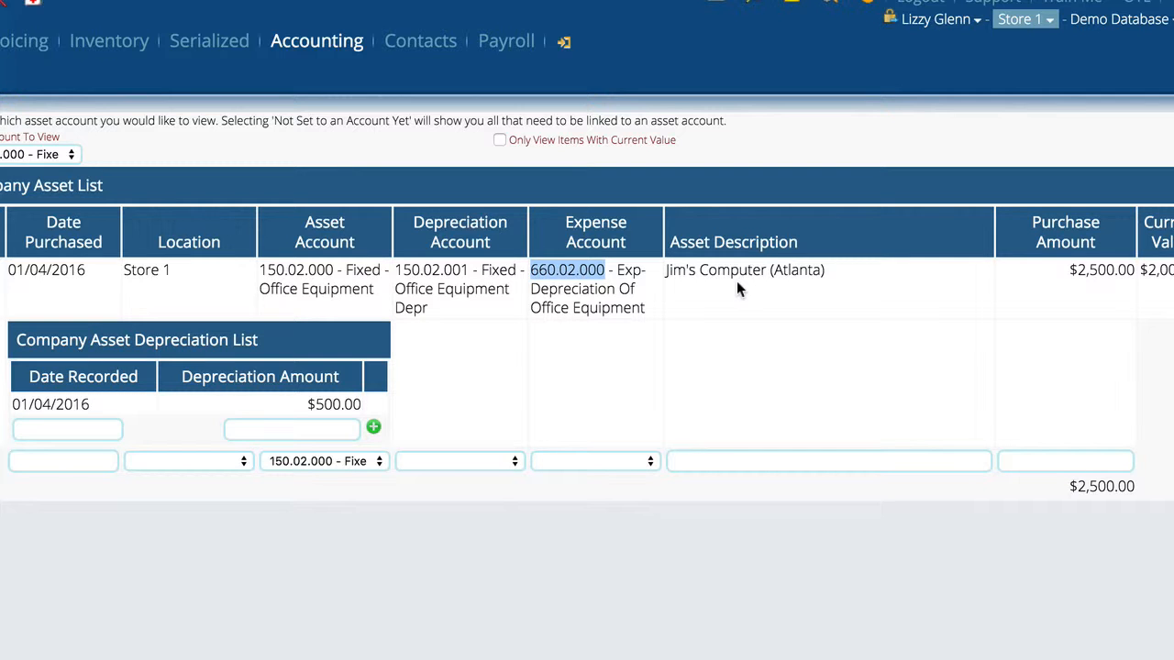
pyautogui.click(866, 153)
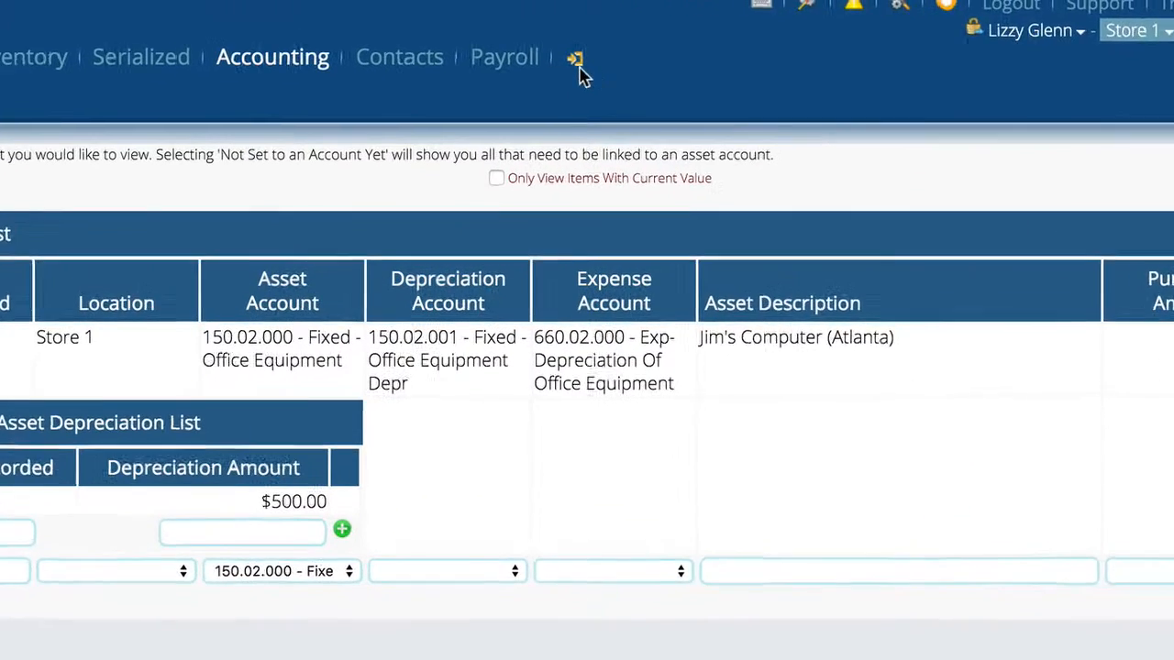
# Step: Go to the master reports and open the Accounting General category
pyautogui.click(564, 41)
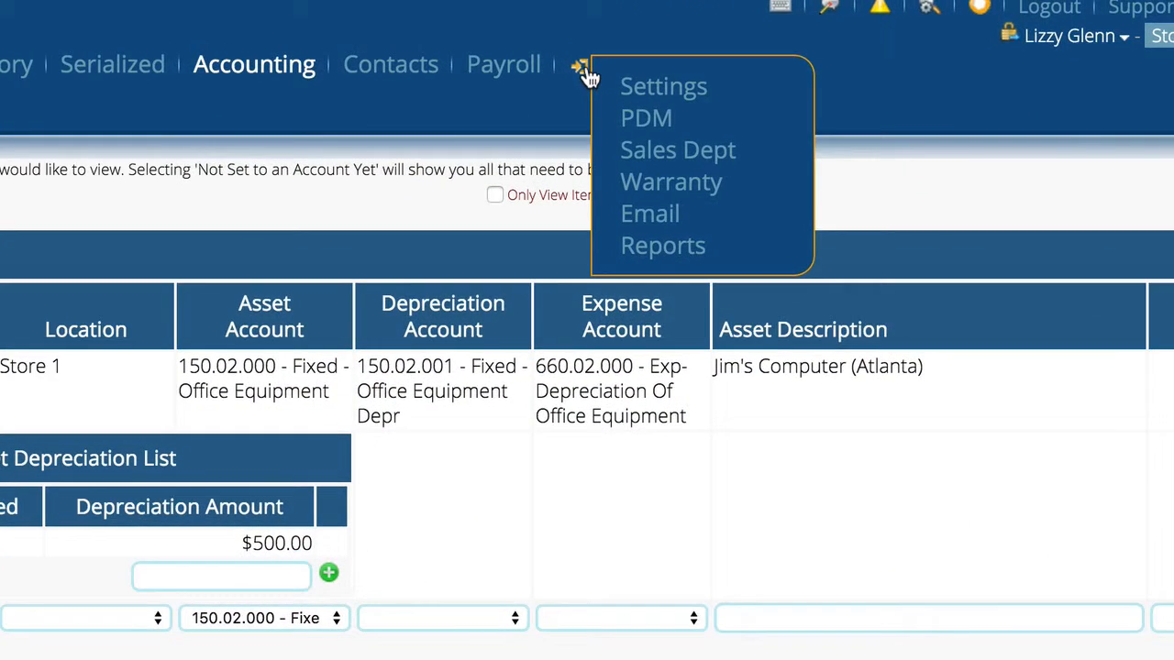
pyautogui.click(667, 249)
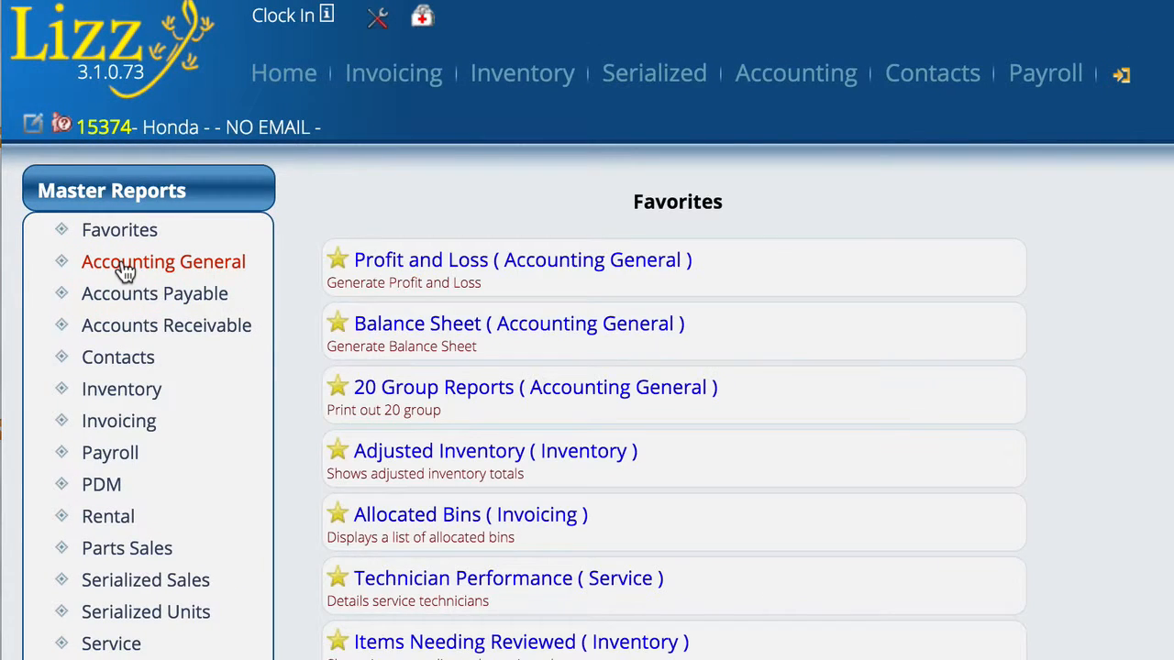
pyautogui.click(126, 266)
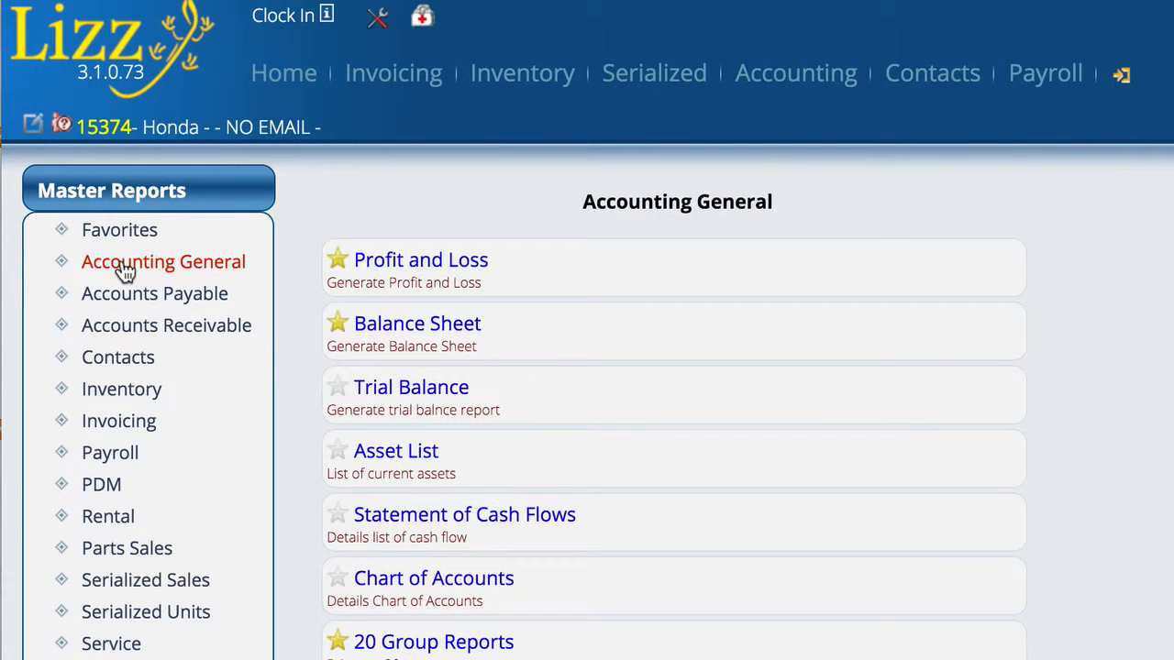
# Step: Open the Asset List report and set its date range from 01/01/2016 to 01/04/2016
pyautogui.click(409, 458)
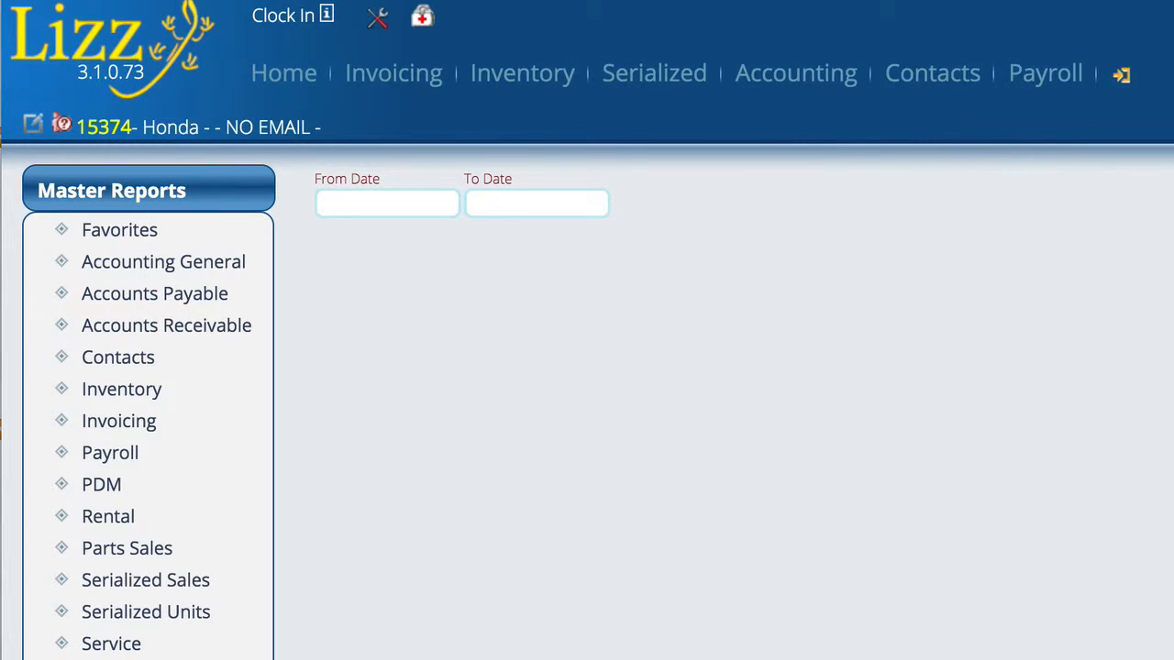
pyautogui.click(372, 204)
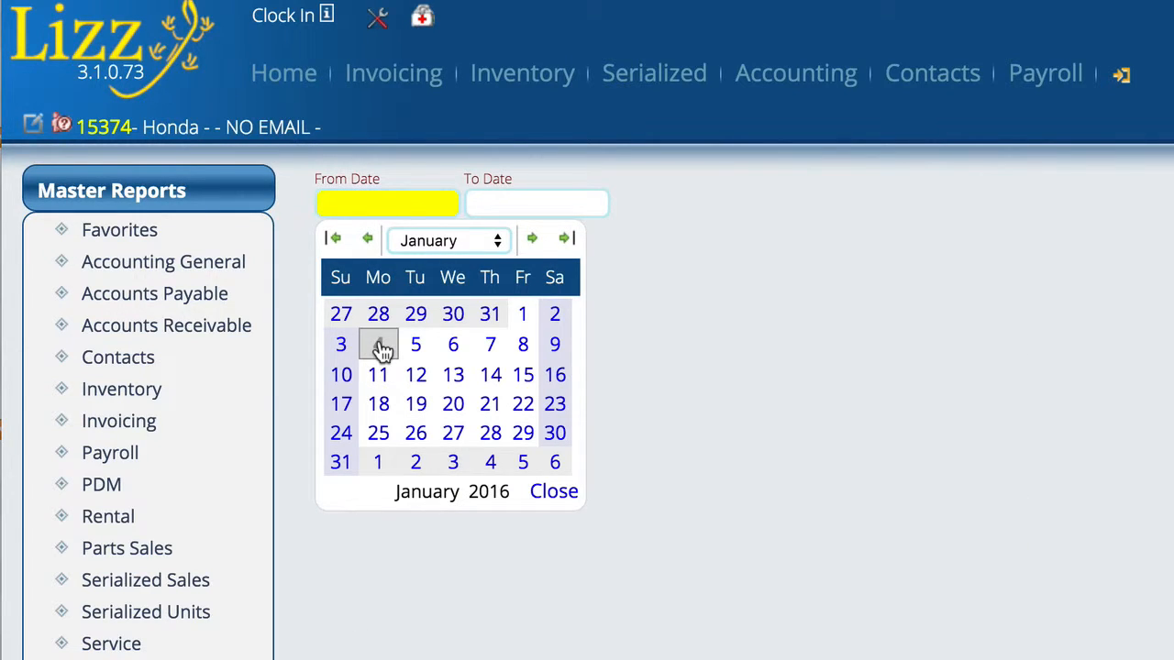
pyautogui.click(523, 315)
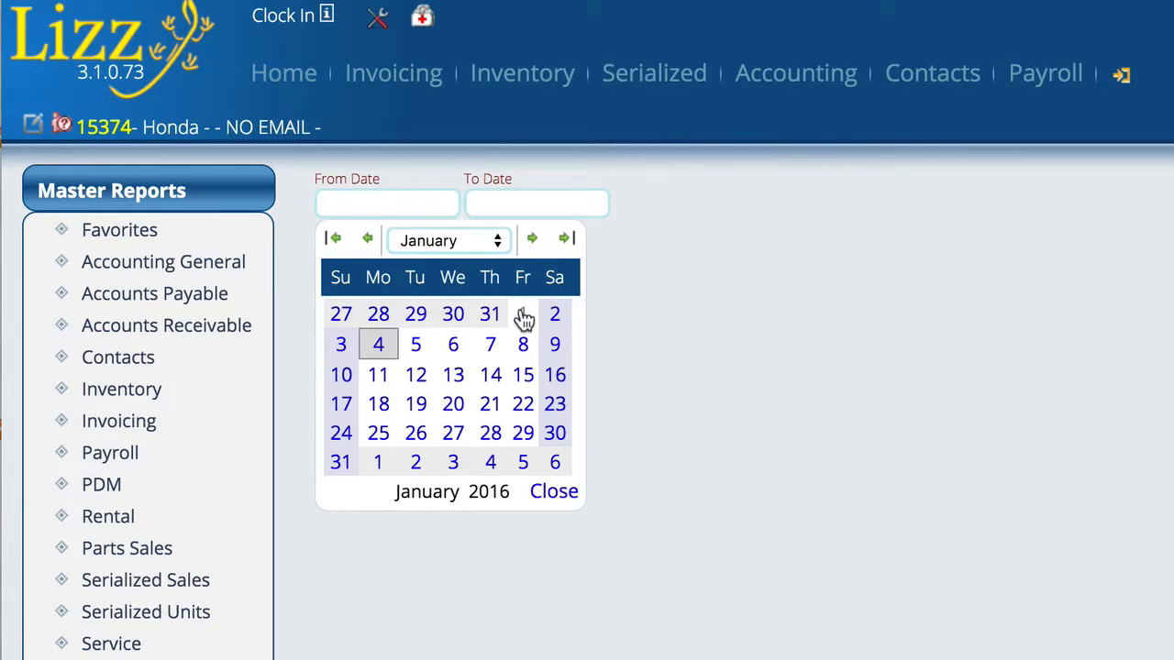
pyautogui.click(520, 207)
pyautogui.click(541, 344)
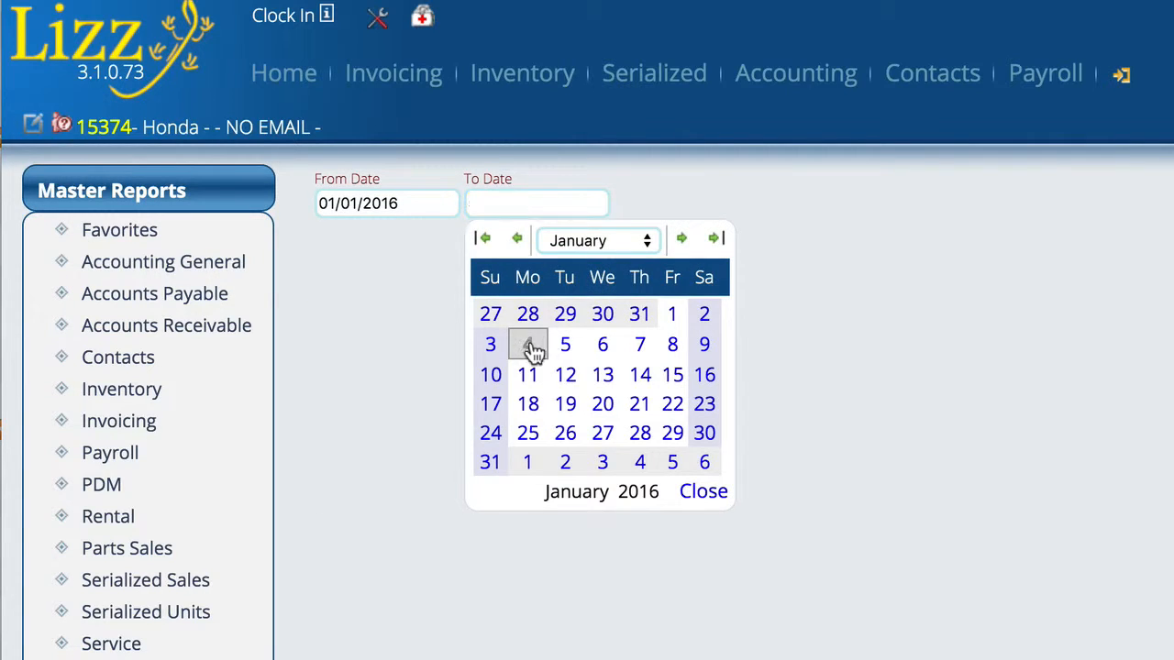
# Step: Generate the asset list as a PDF saved to the Desktop and review the computer's purchase amount, current value and the totals
pyautogui.click(404, 293)
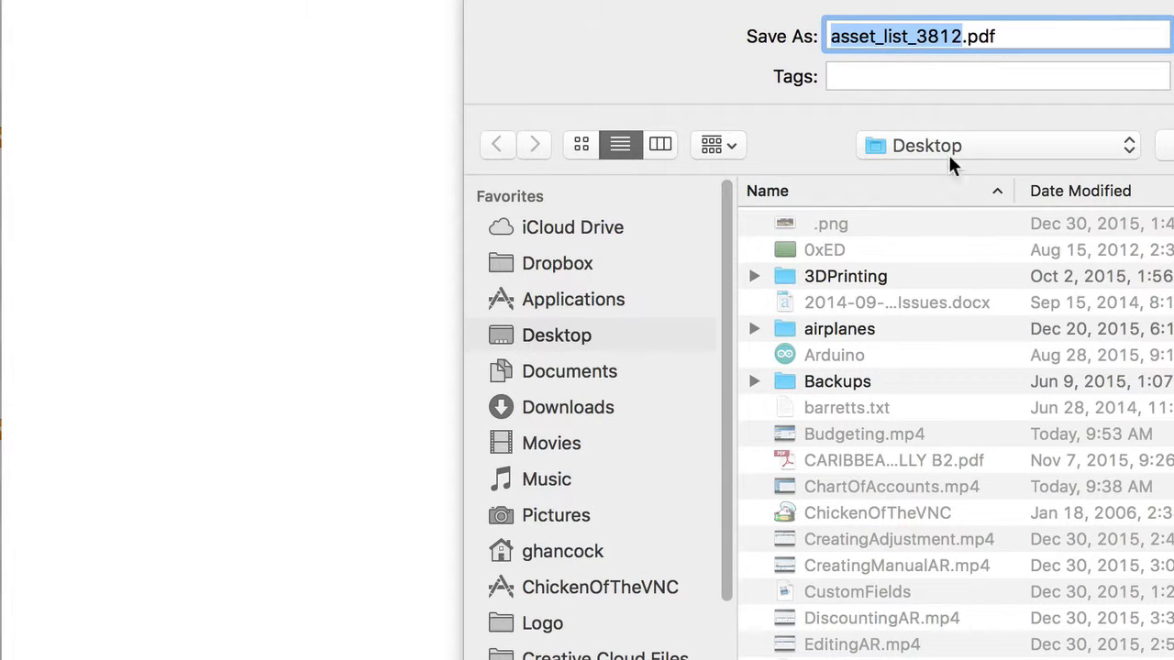
pyautogui.press('Return')
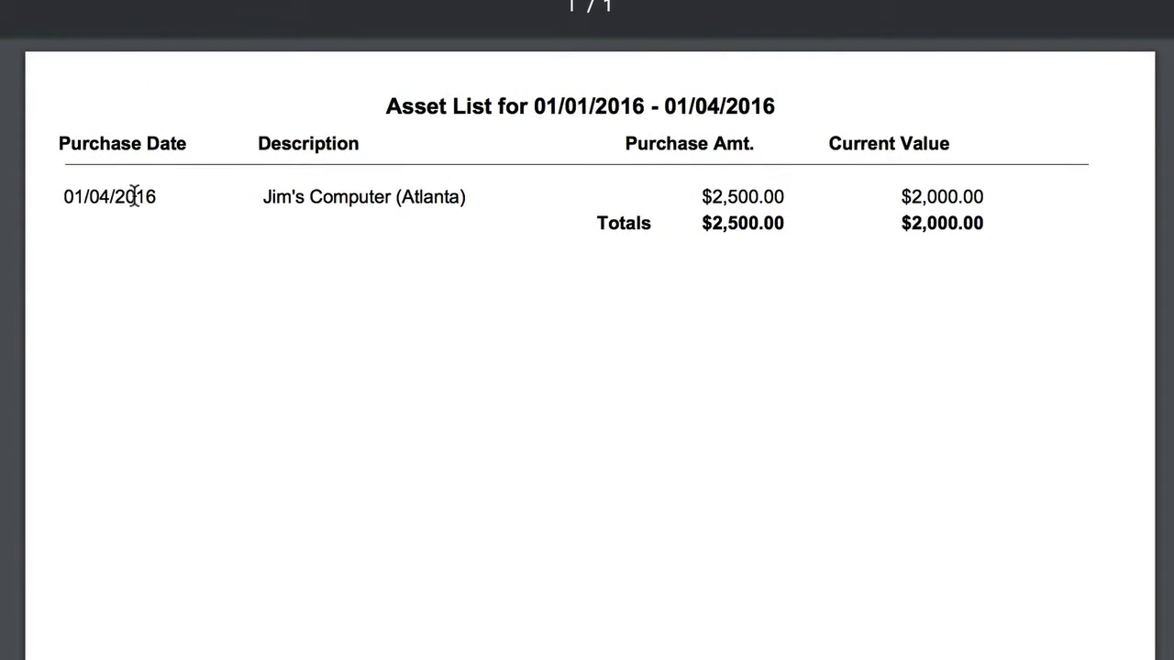
pyautogui.moveTo(63, 196); pyautogui.dragTo(1060, 236)
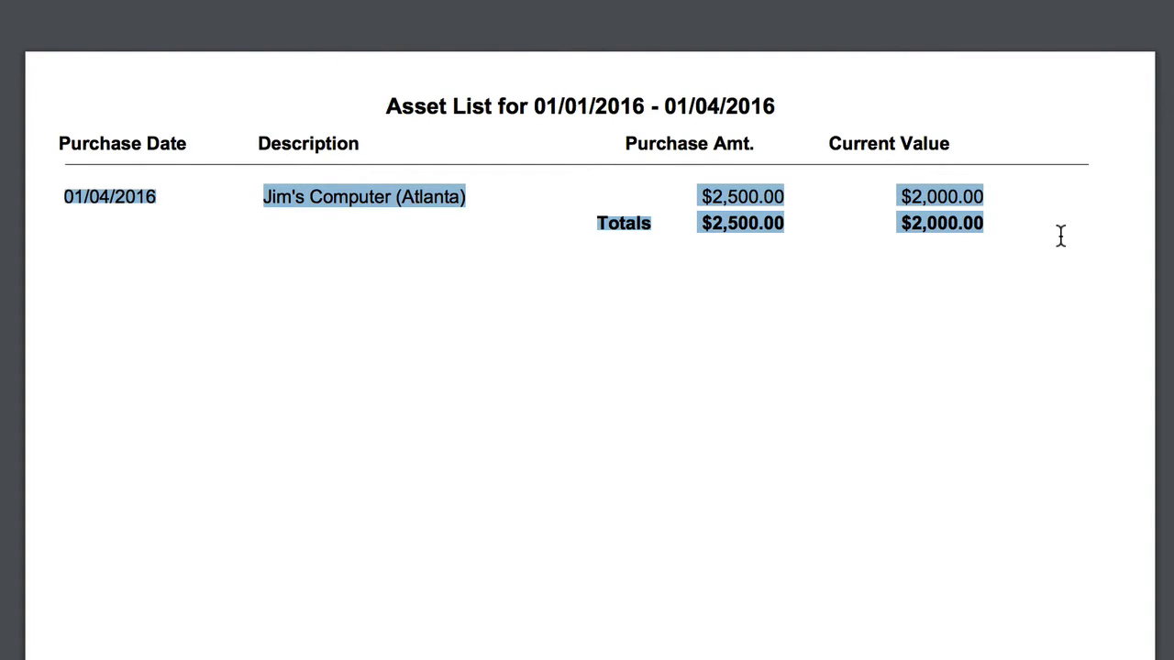
pyautogui.click(768, 316)
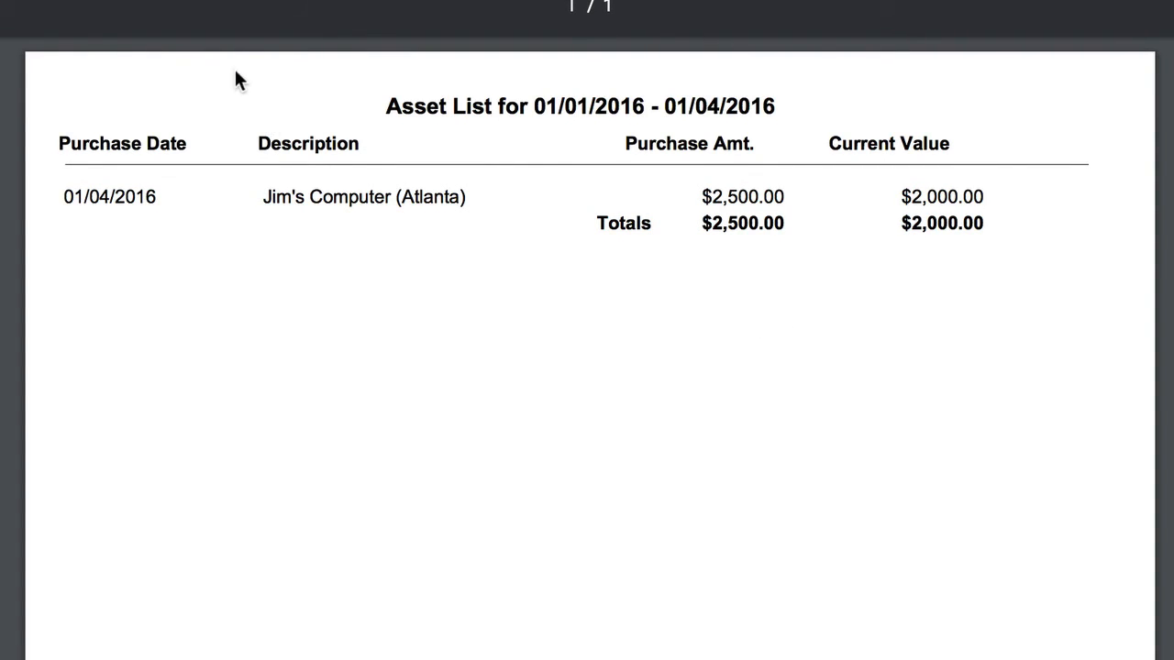